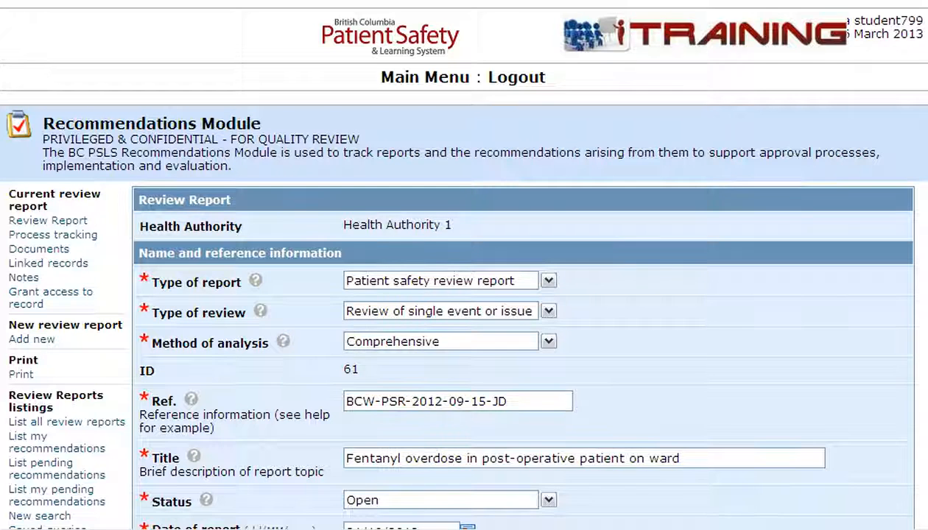
- Open the first recommendation, about the medication room lighting level, from the review report's recommendations list
scroll(464, 265, "down", 5)
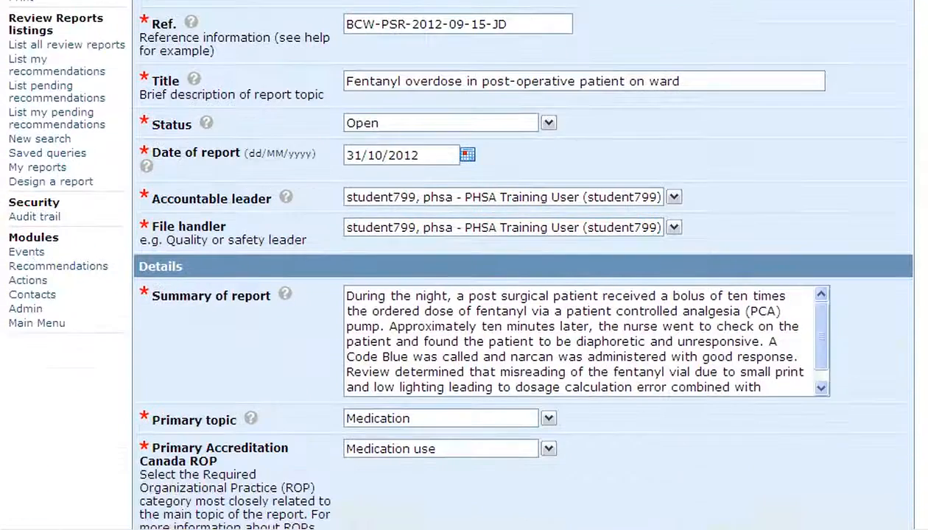
scroll(464, 265, "down", 6)
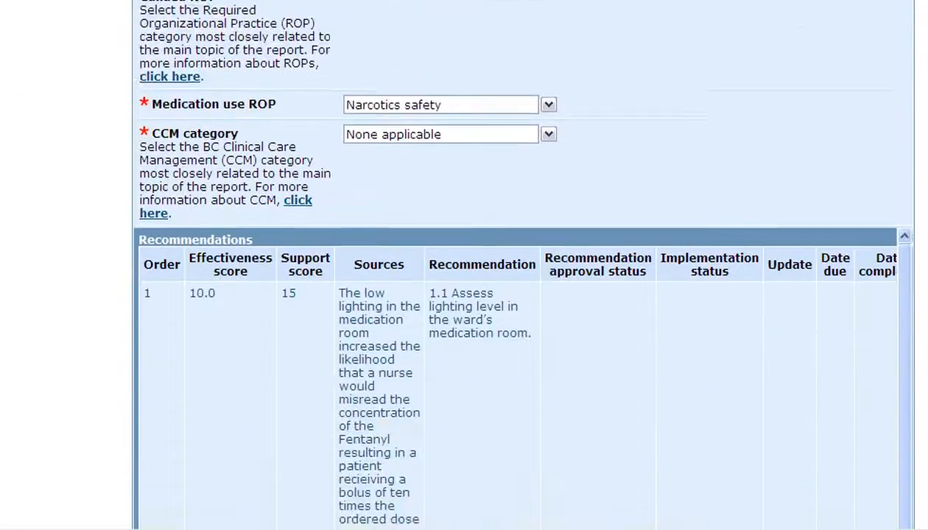
scroll(464, 265, "down", 3)
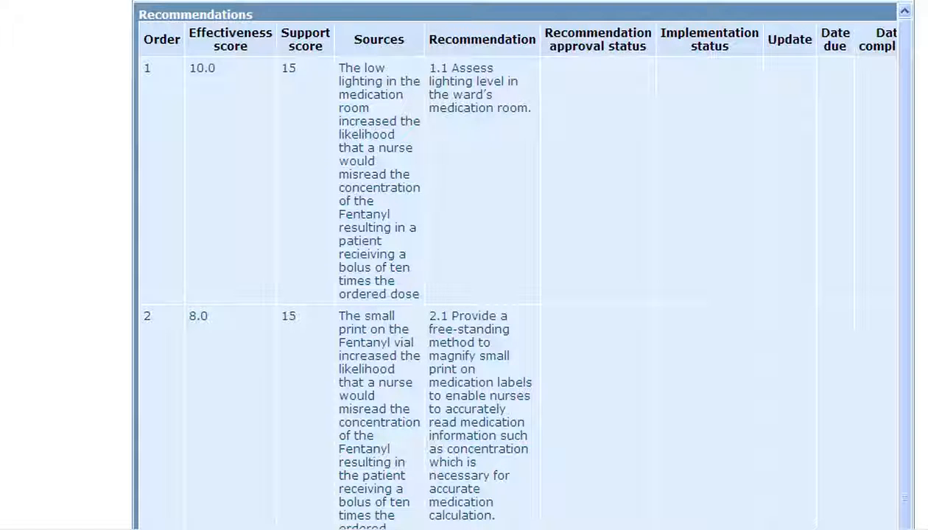
left_click(361, 212)
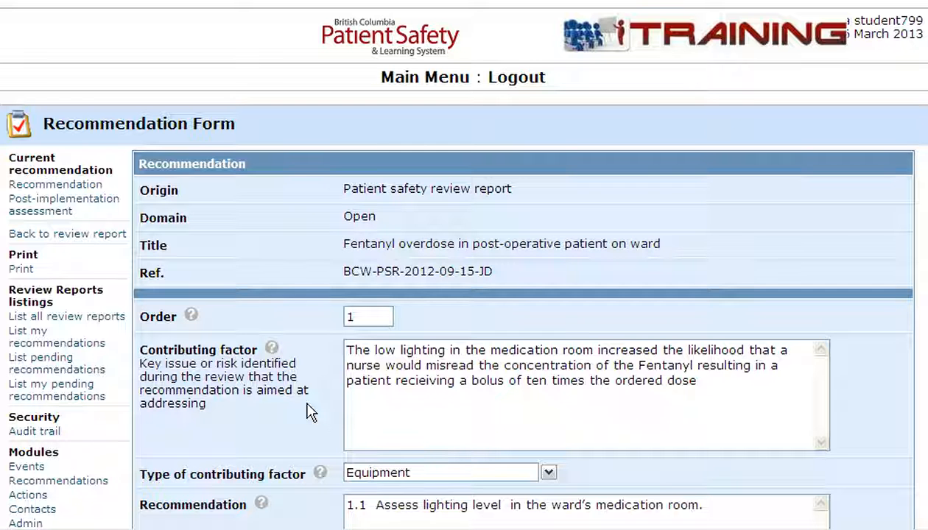
- Set the recommendation approval status to Accepted as presented
scroll(307, 434, "down", 2)
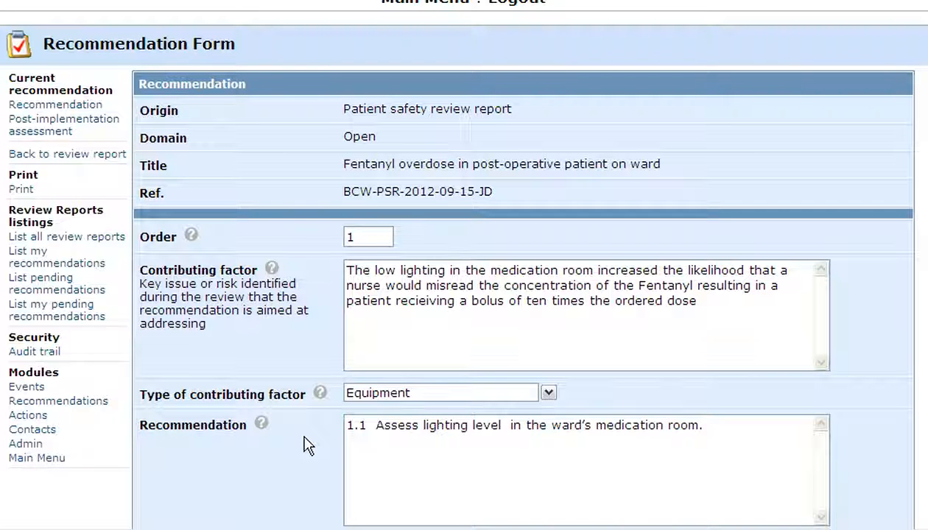
scroll(308, 445, "down", 4)
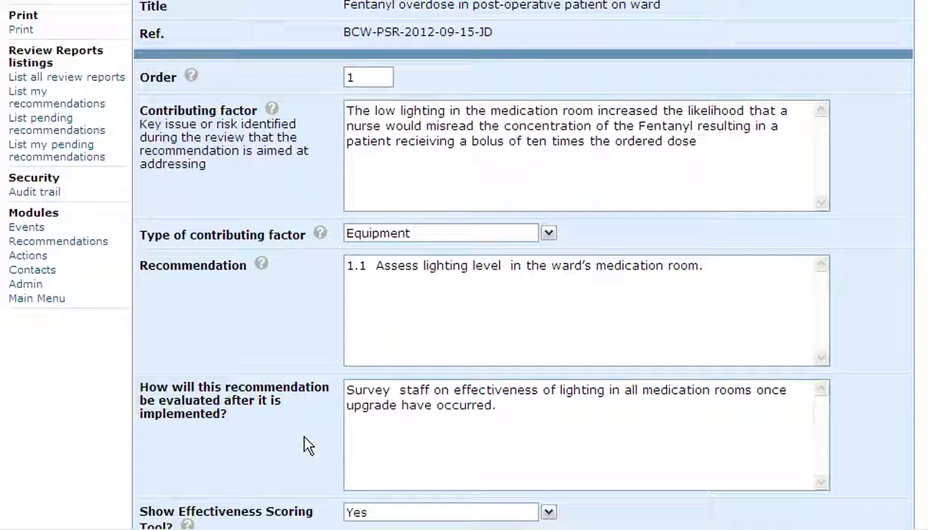
scroll(308, 445, "down", 6)
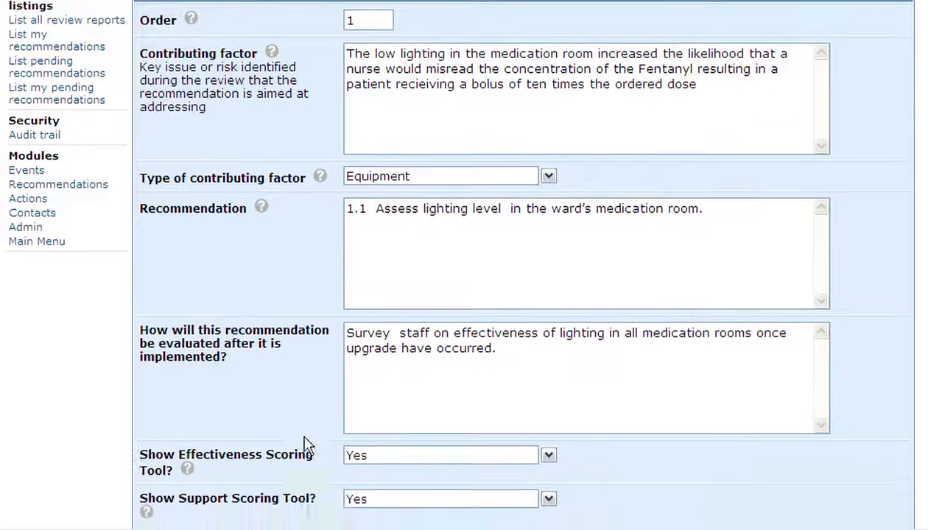
scroll(308, 445, "down", 4)
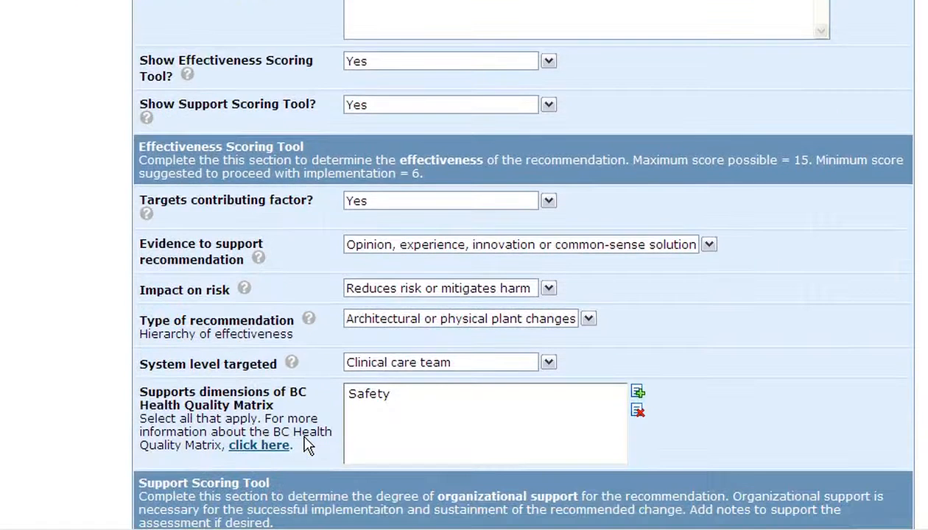
scroll(308, 446, "down", 6)
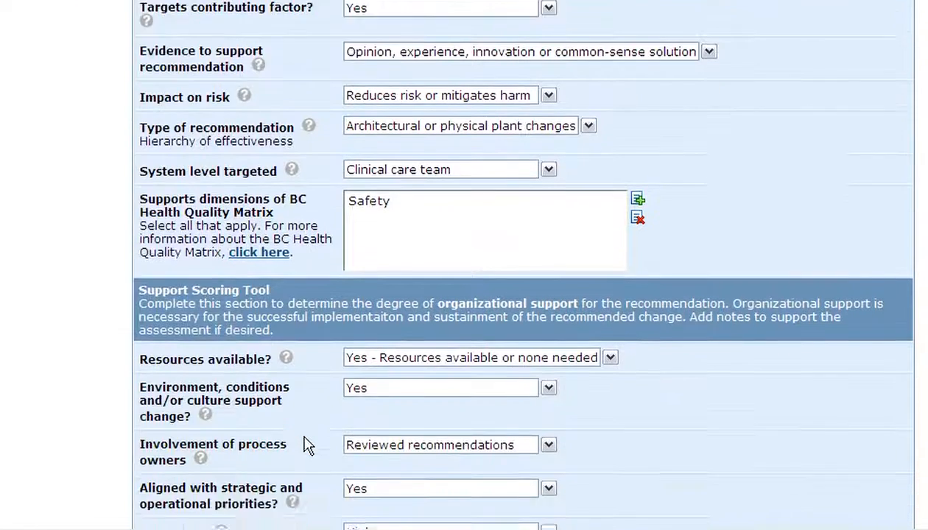
scroll(308, 446, "down", 6)
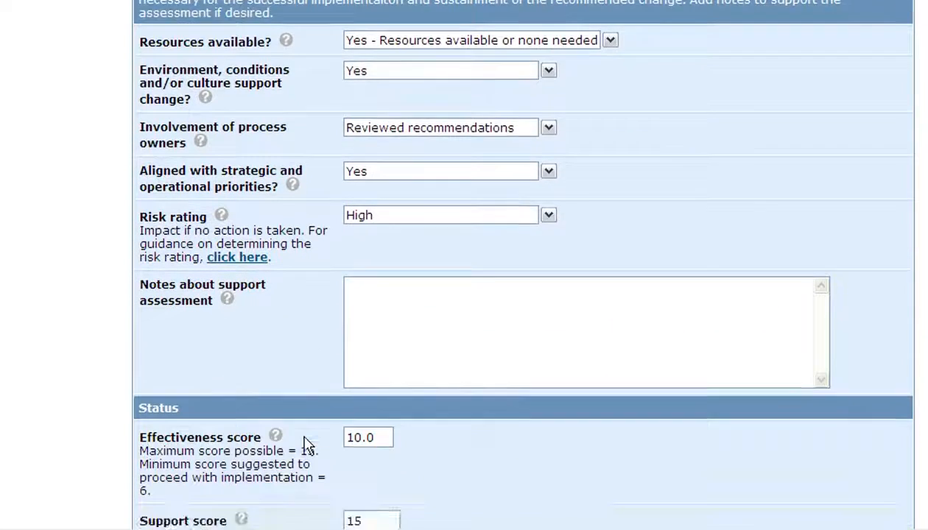
scroll(308, 445, "down", 2)
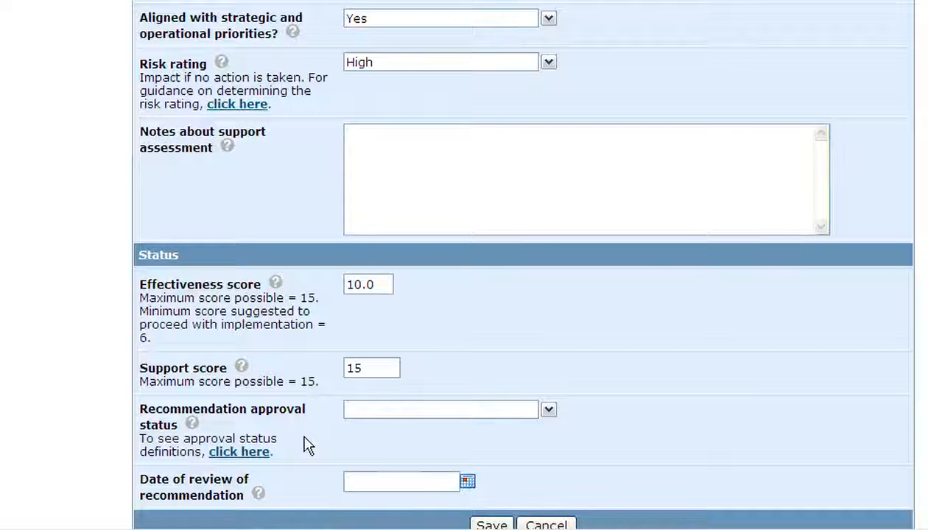
left_click(548, 412)
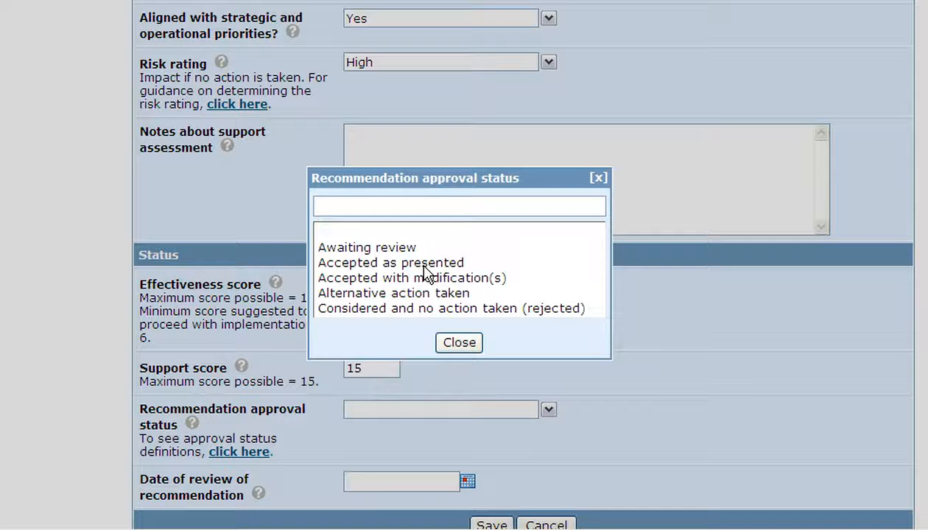
left_click(424, 262)
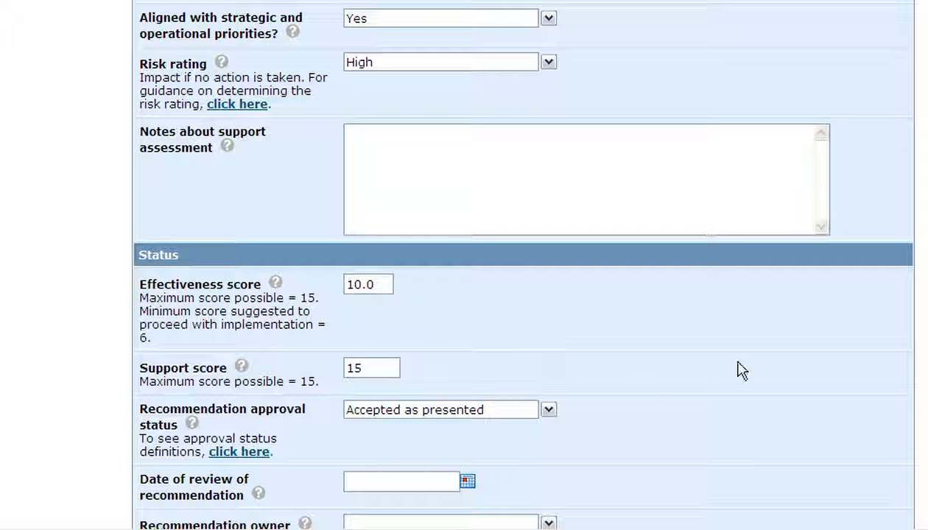
- Paste the Quality of Care Committee's November 2, 2012 modification, on evaluating and upgrading lighting in all medication rooms, on a new line below the recommendation text
scroll(522, 265, "up", 10)
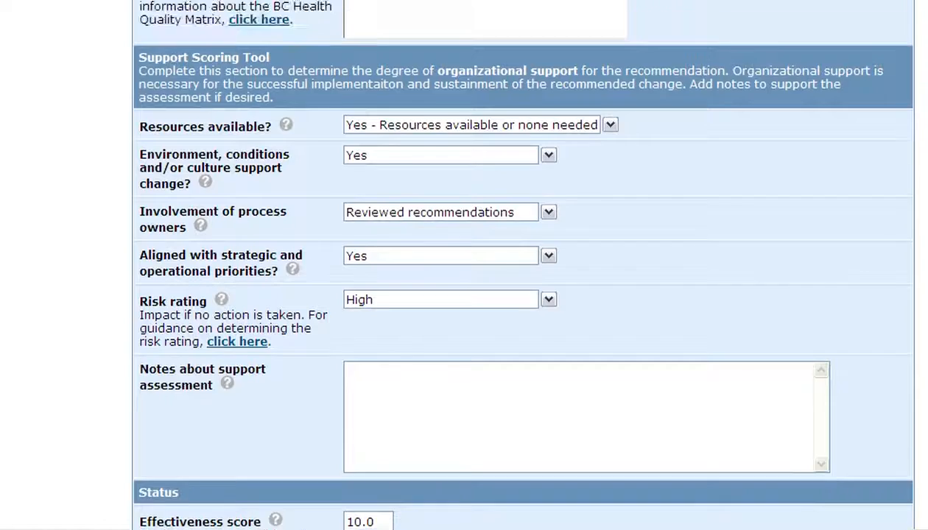
scroll(523, 265, "up", 6)
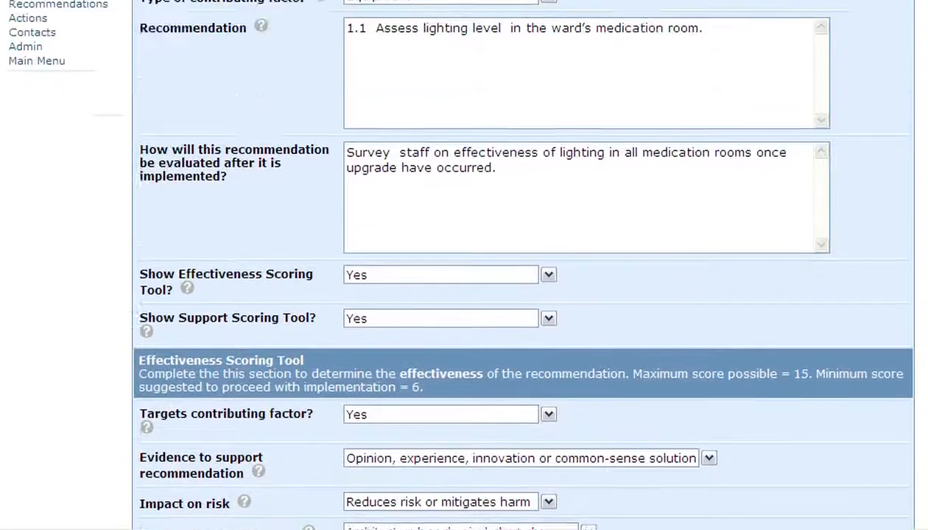
scroll(522, 265, "up", 1)
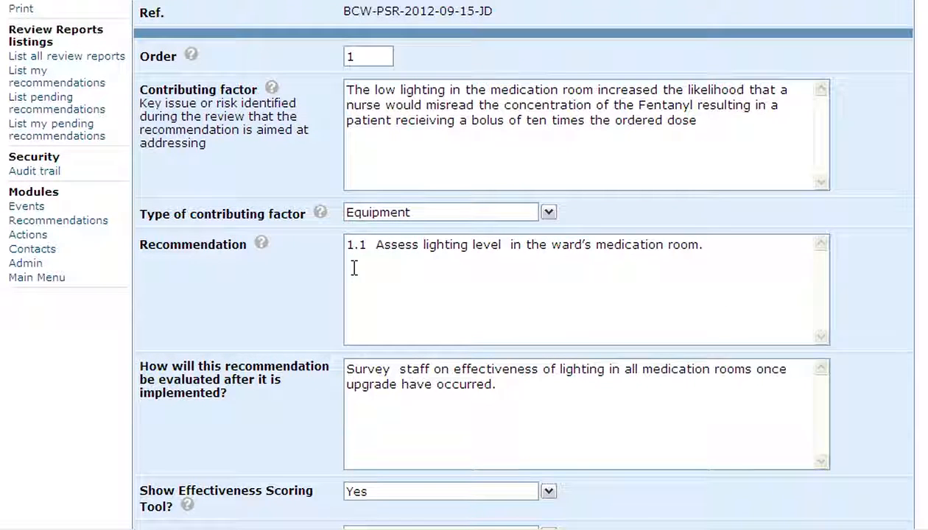
left_click(354, 268)
left_click(711, 252)
key("Return")
right_click(360, 268)
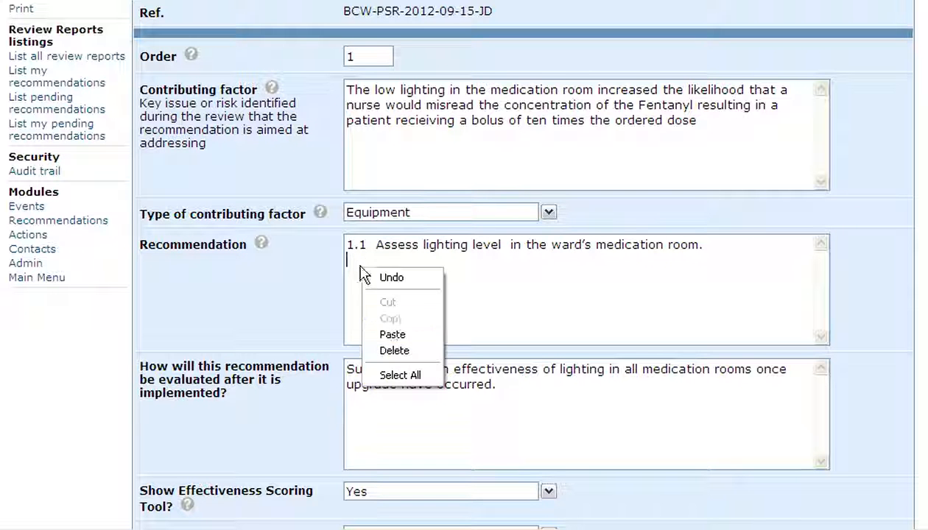
left_click(393, 334)
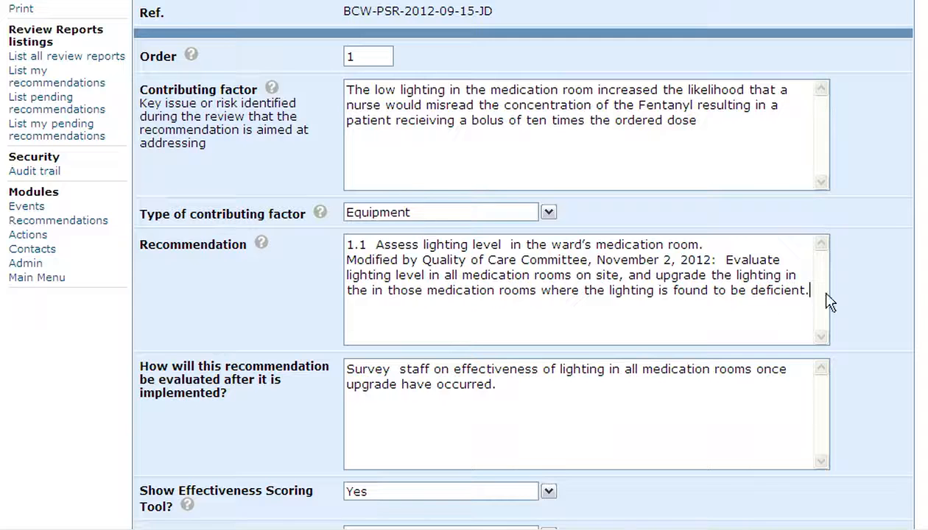
- Set the approval status to Accepted with modification(s) and paste the explanation "Recommendation expanded to address the low lighting issues across the organization."
scroll(923, 311, "down", 15)
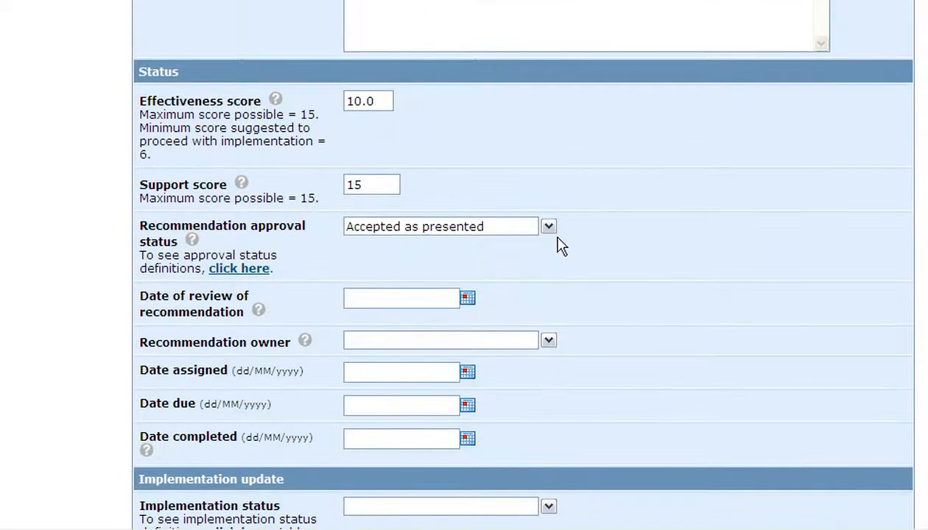
left_click(549, 227)
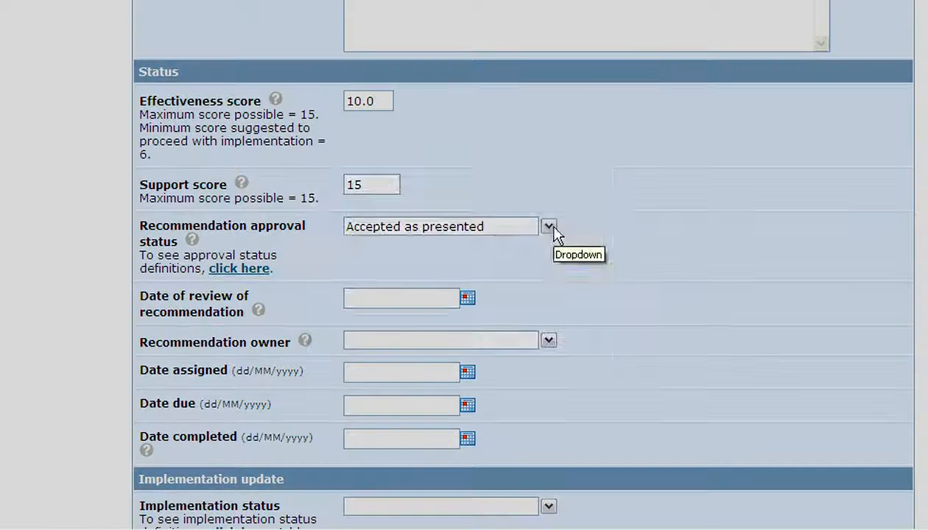
left_click(485, 281)
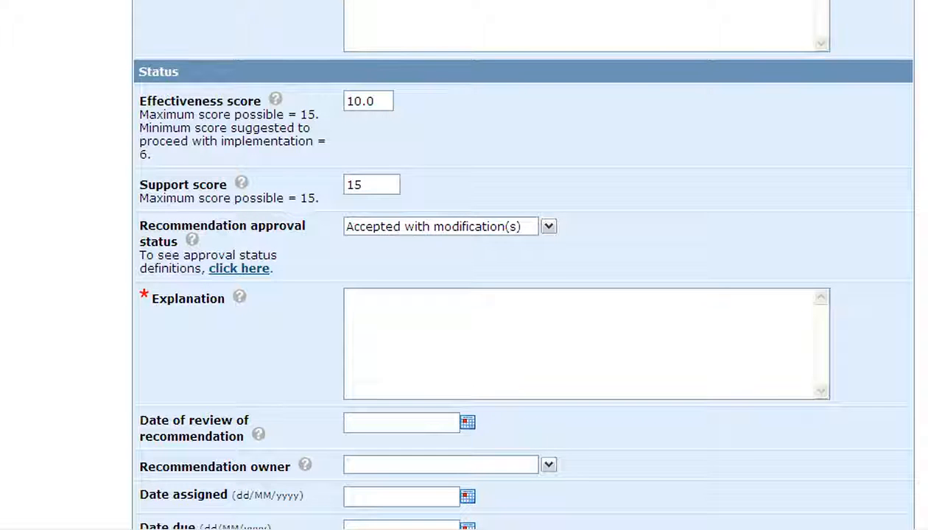
left_click(362, 301)
right_click(363, 305)
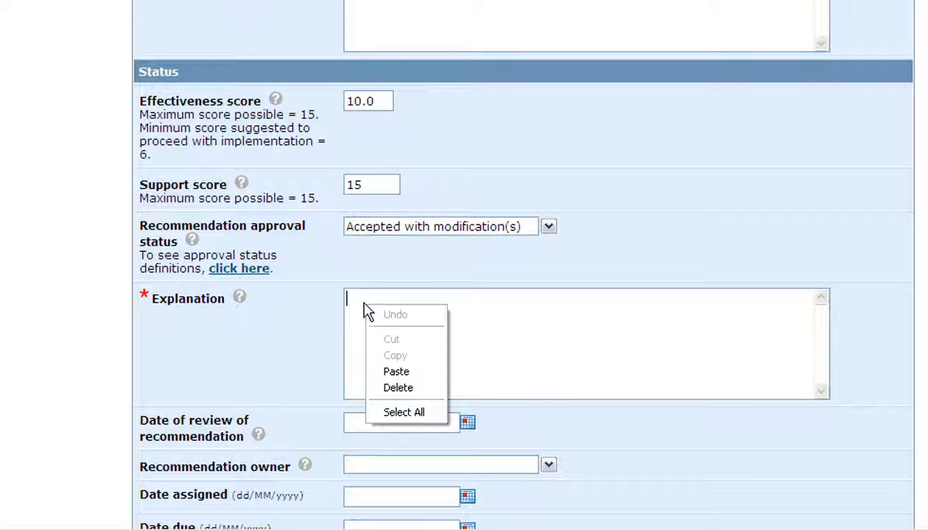
left_click(396, 371)
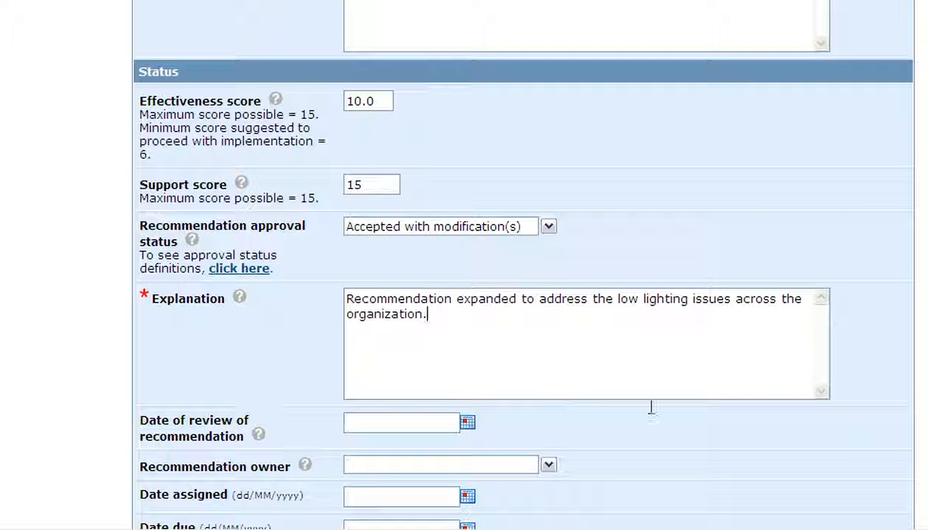
- Set the recommendation's date of review to 26/03/2013 and save the recommendation
scroll(523, 295, "down", 3)
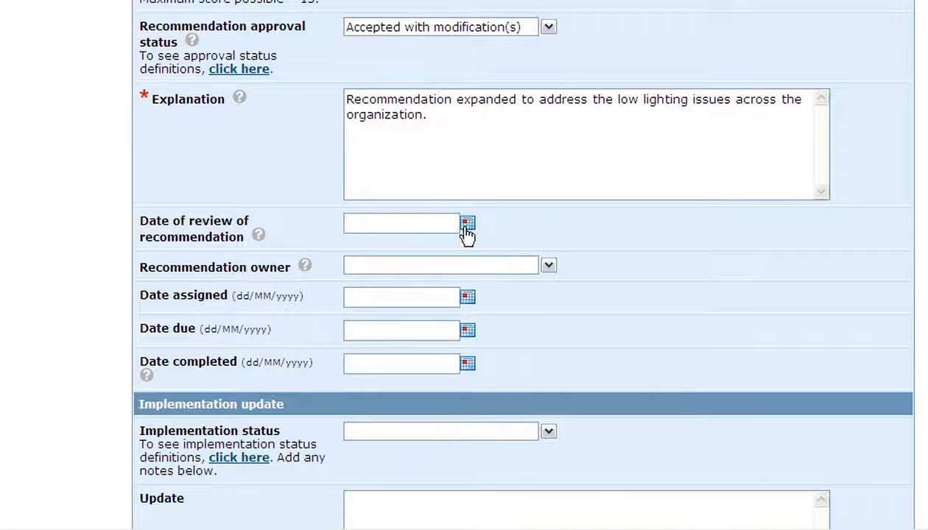
left_click(466, 225)
left_click(415, 360)
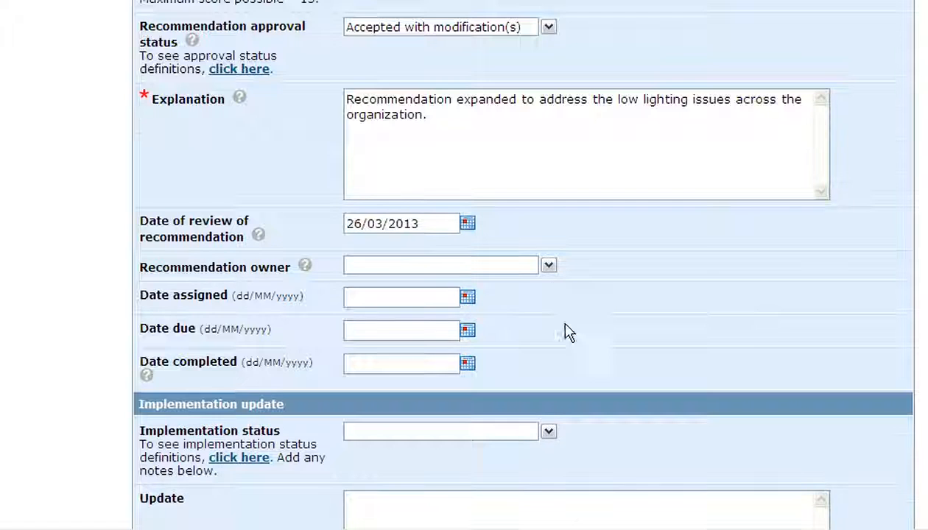
scroll(578, 343, "down", 3)
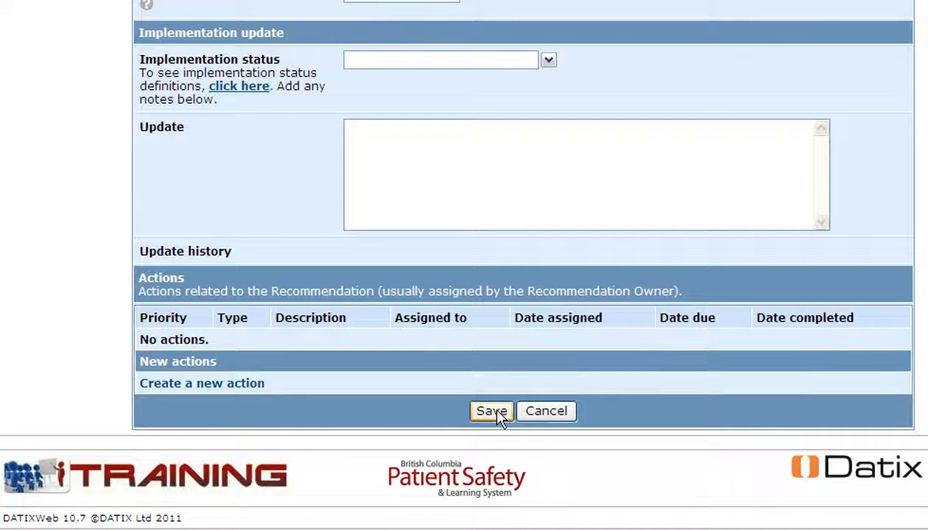
left_click(494, 412)
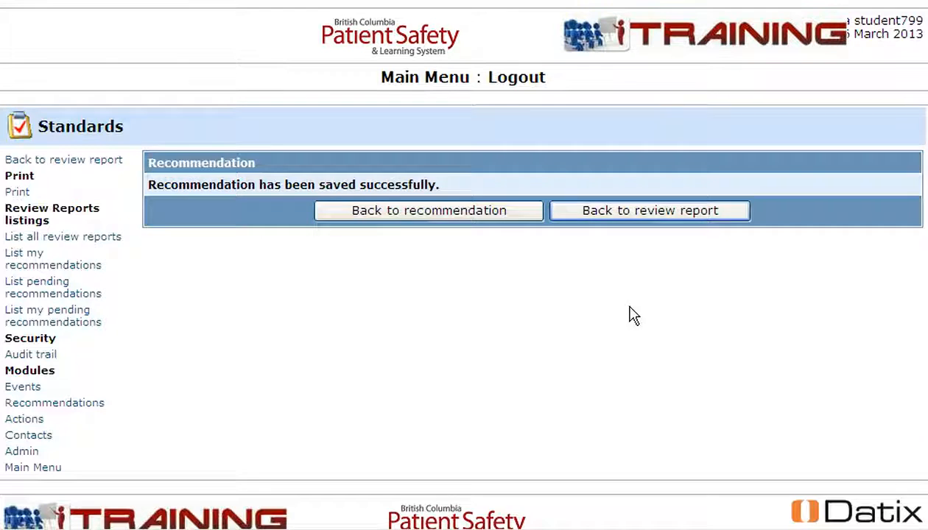
- Return to the review report and check the first recommendation's text and approval status in the recommendations list
scroll(683, 491, "down", 4)
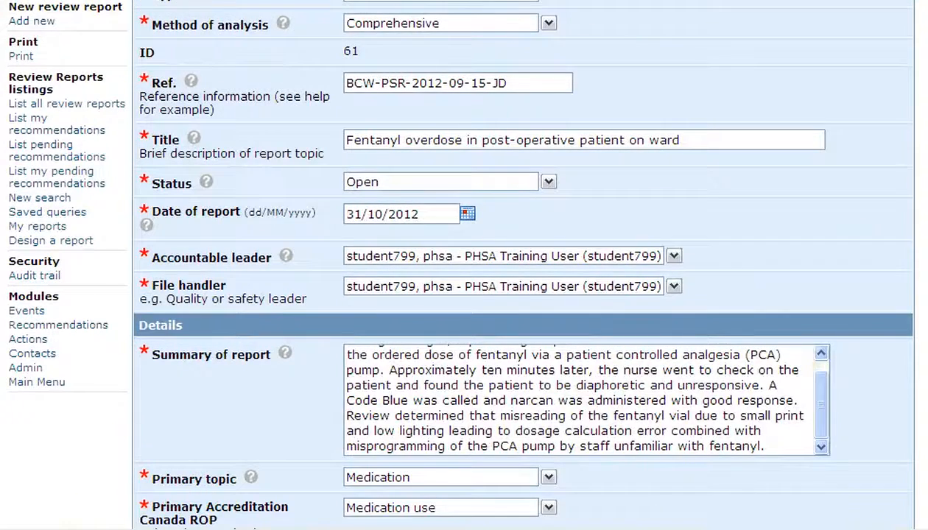
scroll(924, 365, "down", 10)
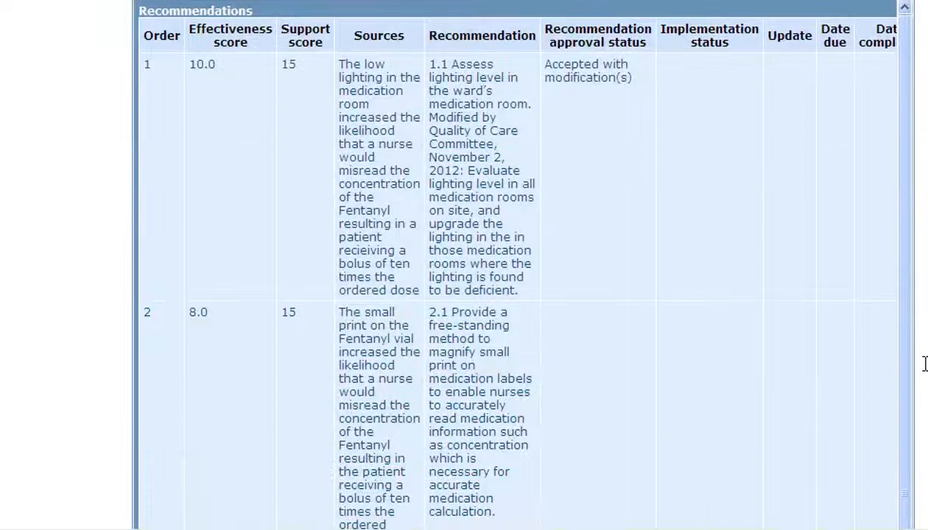